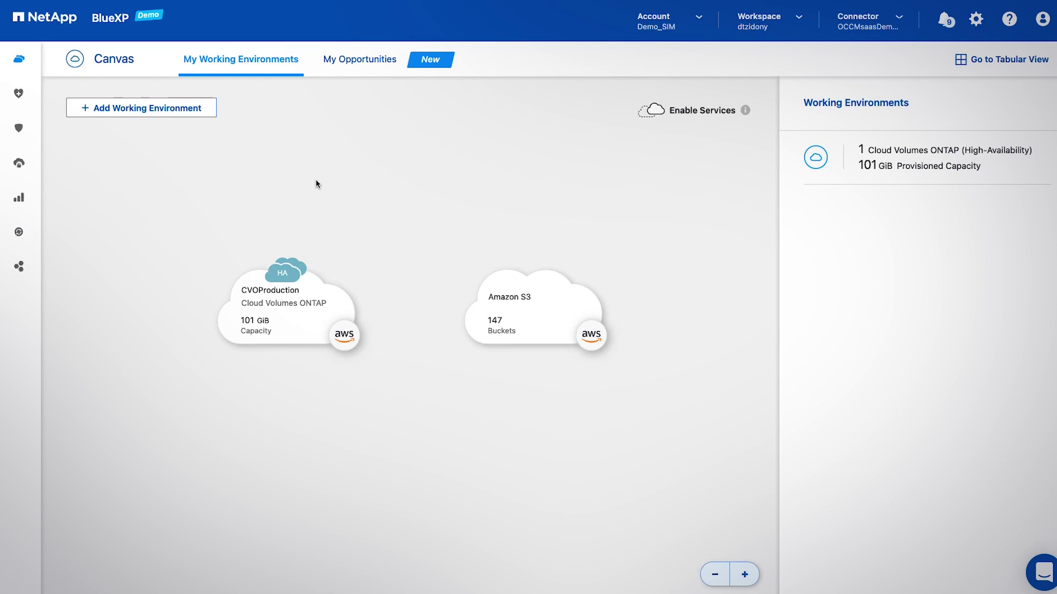
# Add a Microsoft Azure working environment, choosing Cloud Volumes ONTAP HA over single-node, and proceed to Preconfigured Packages.
pyautogui.click(69, 114)
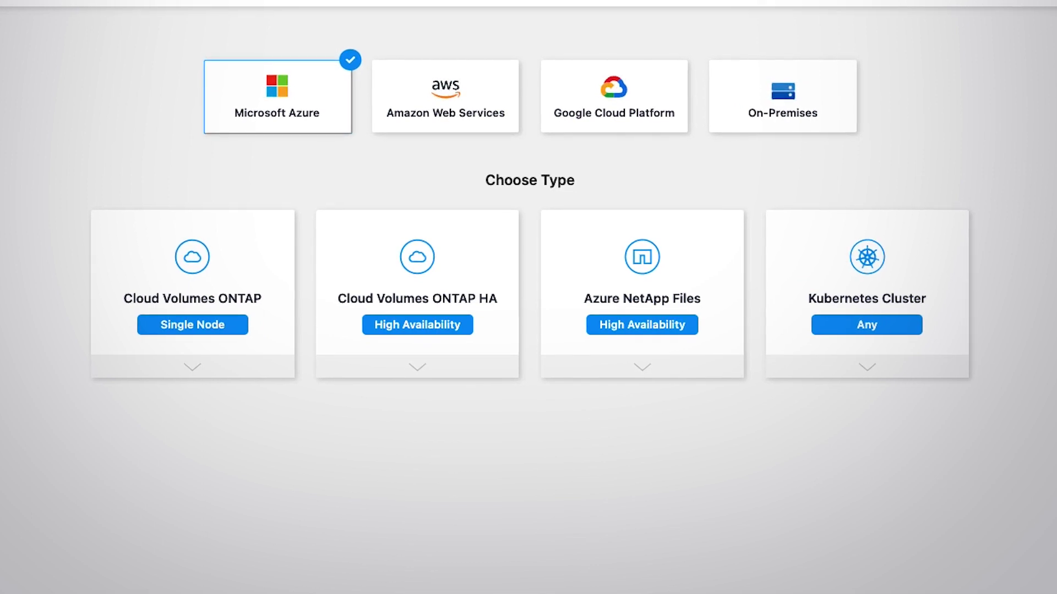
pyautogui.click(96, 376)
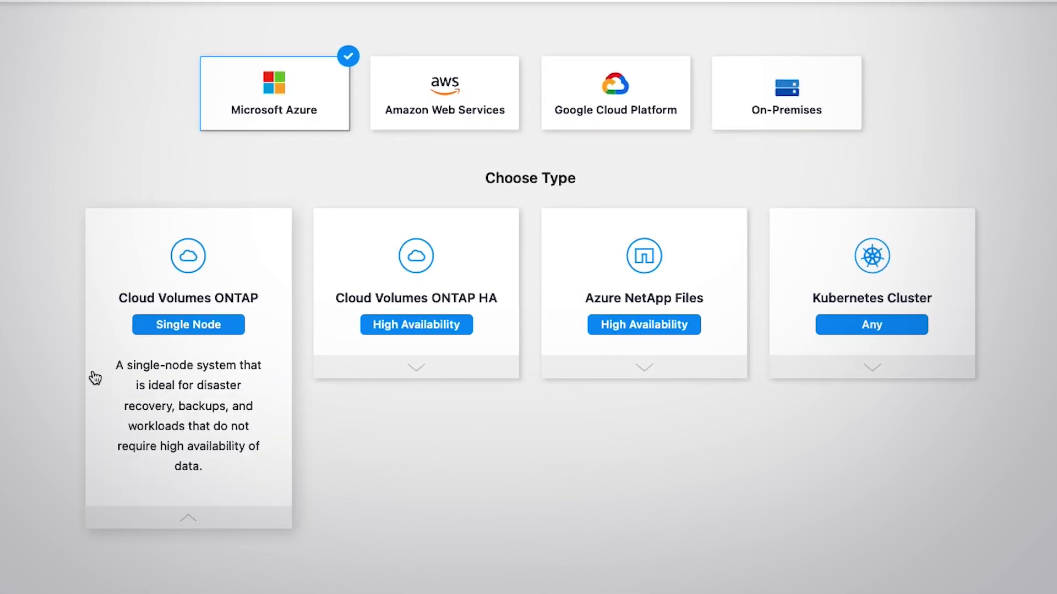
pyautogui.click(93, 378)
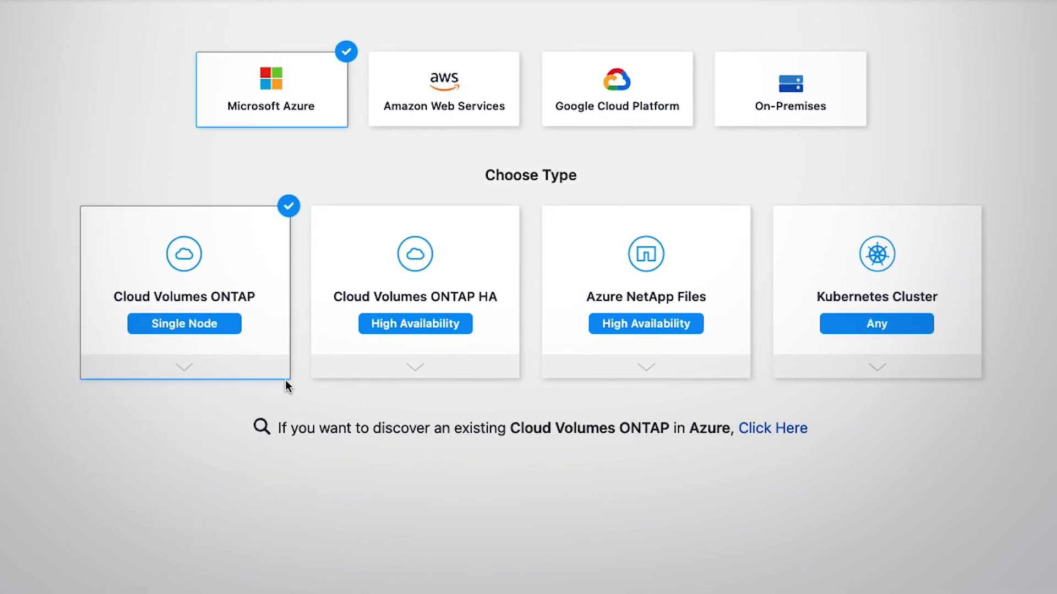
pyautogui.click(331, 377)
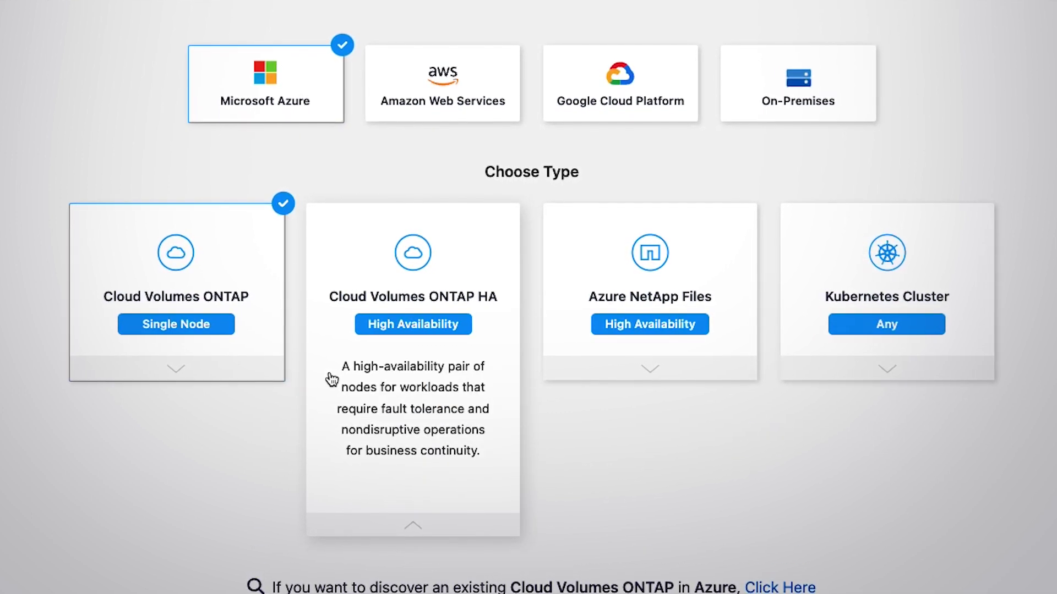
pyautogui.click(396, 377)
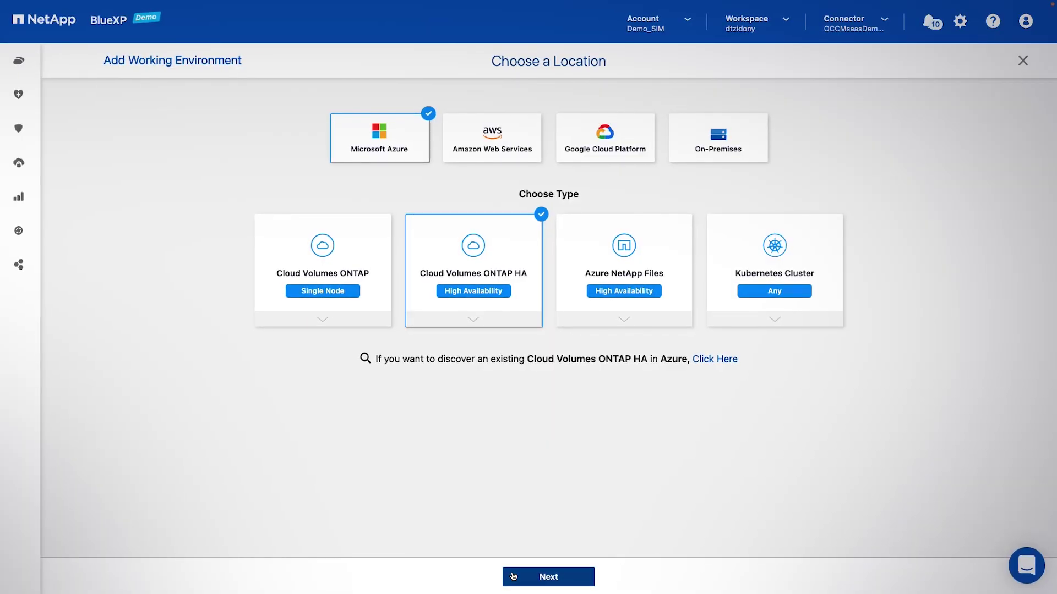
pyautogui.click(513, 576)
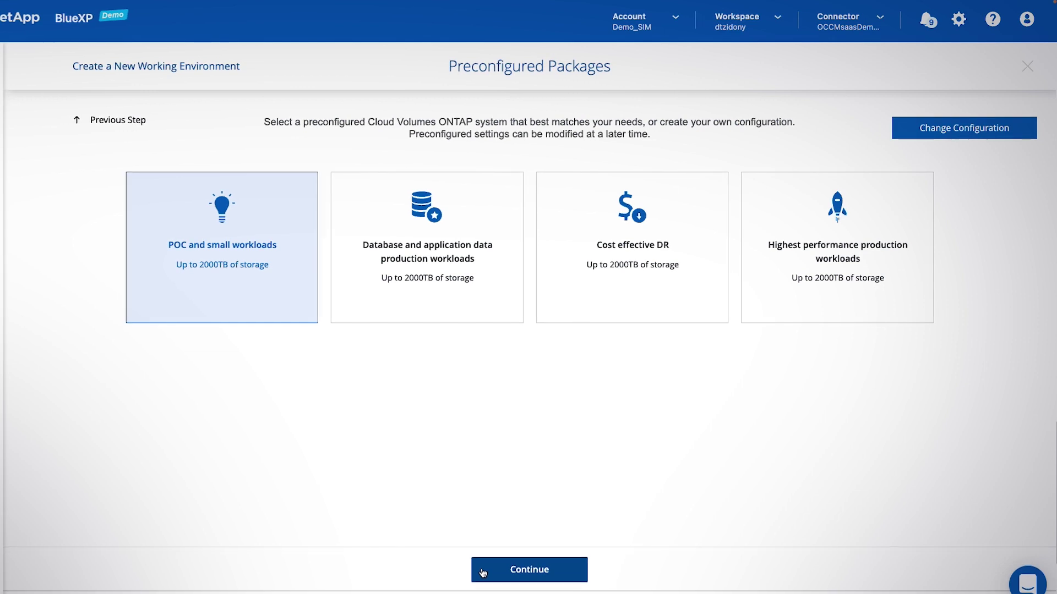
# Deploy AzureDR with the accepted package and show its details and services from the Canvas.
pyautogui.click(483, 573)
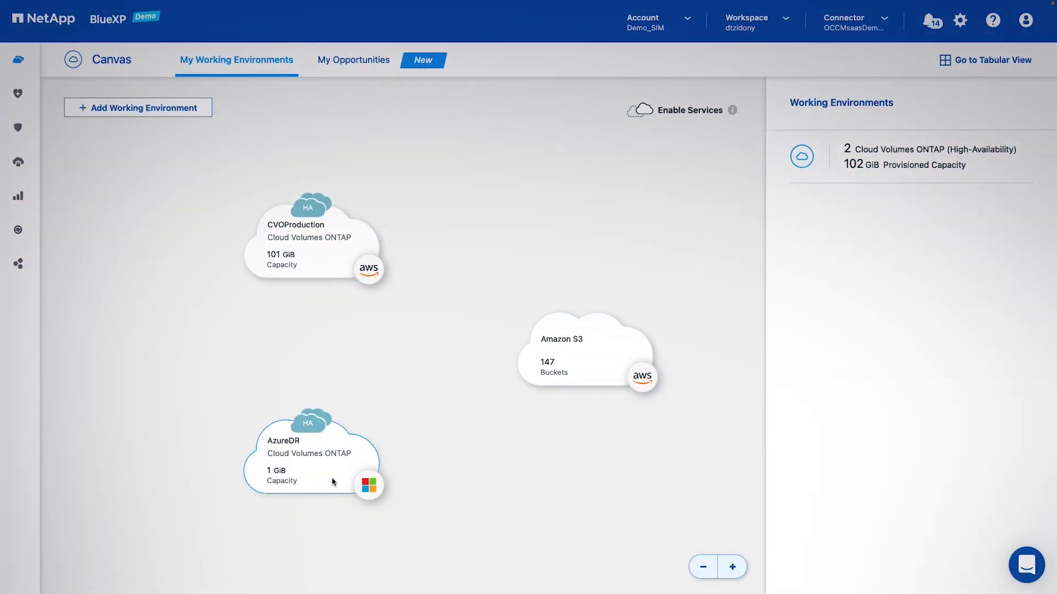
pyautogui.click(331, 482)
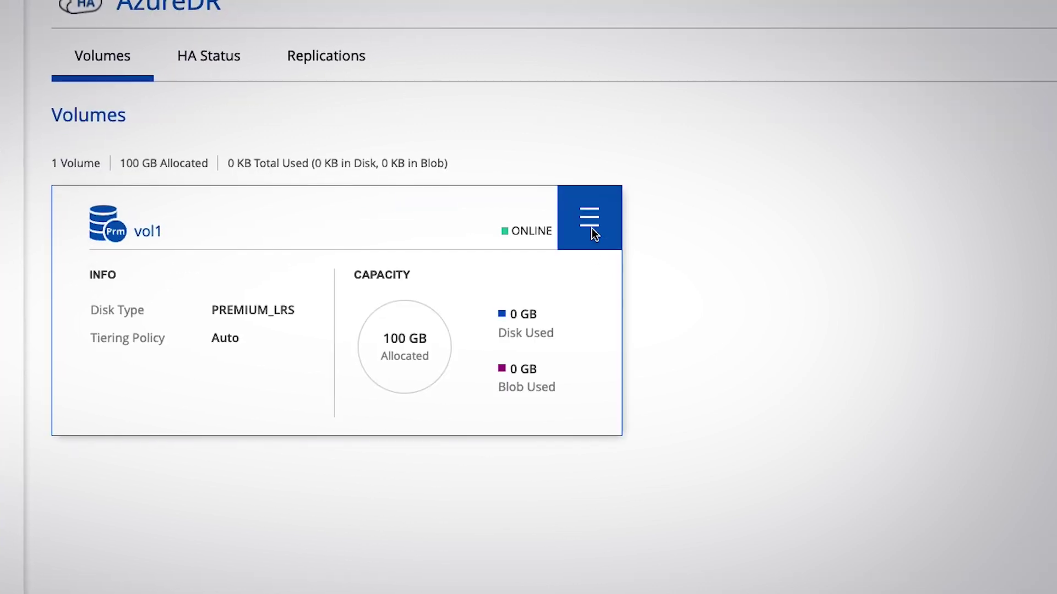
pyautogui.click(592, 229)
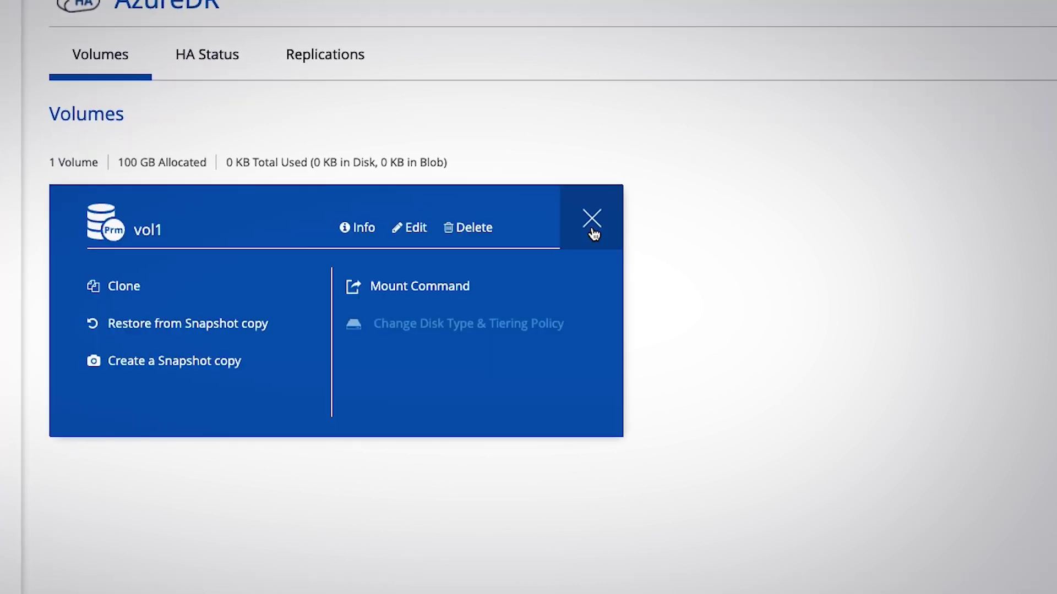
pyautogui.click(409, 231)
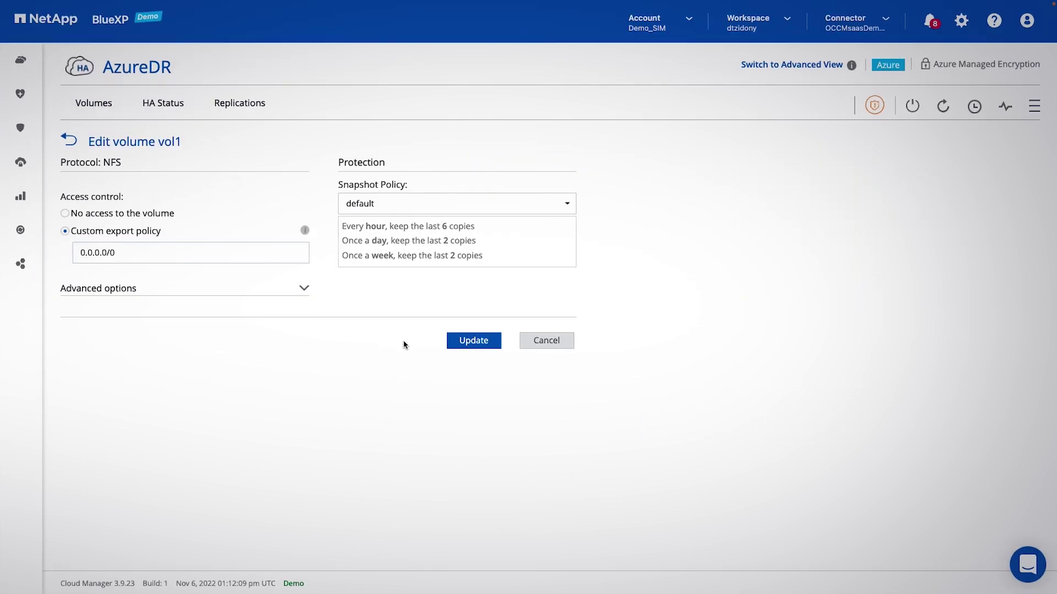
pyautogui.click(464, 345)
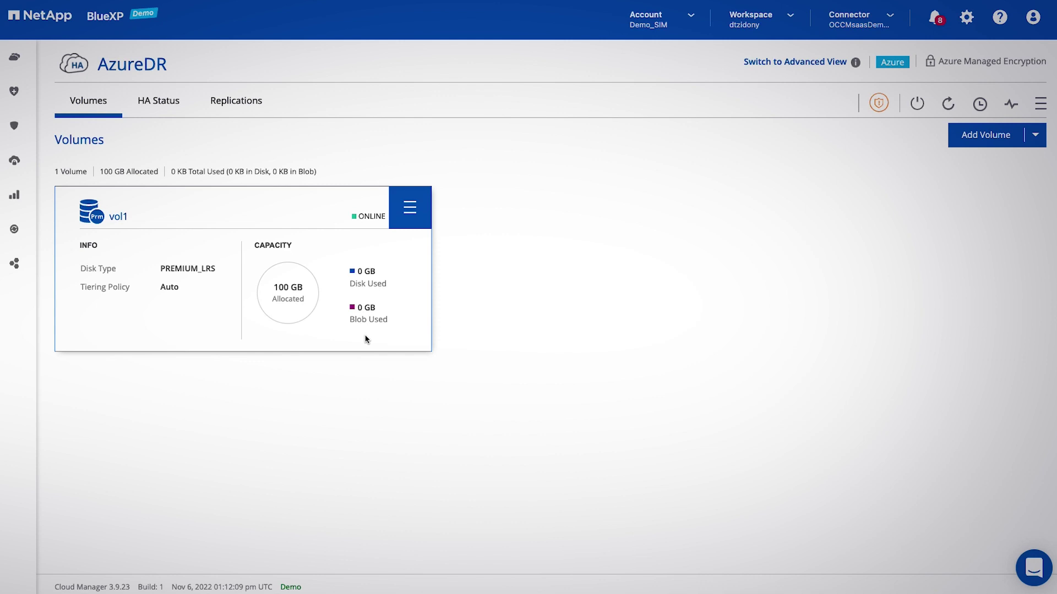
# Restore vol1 from its snapshot copy into a new volume vol1_restore, then show the Protection features.
pyautogui.click(408, 211)
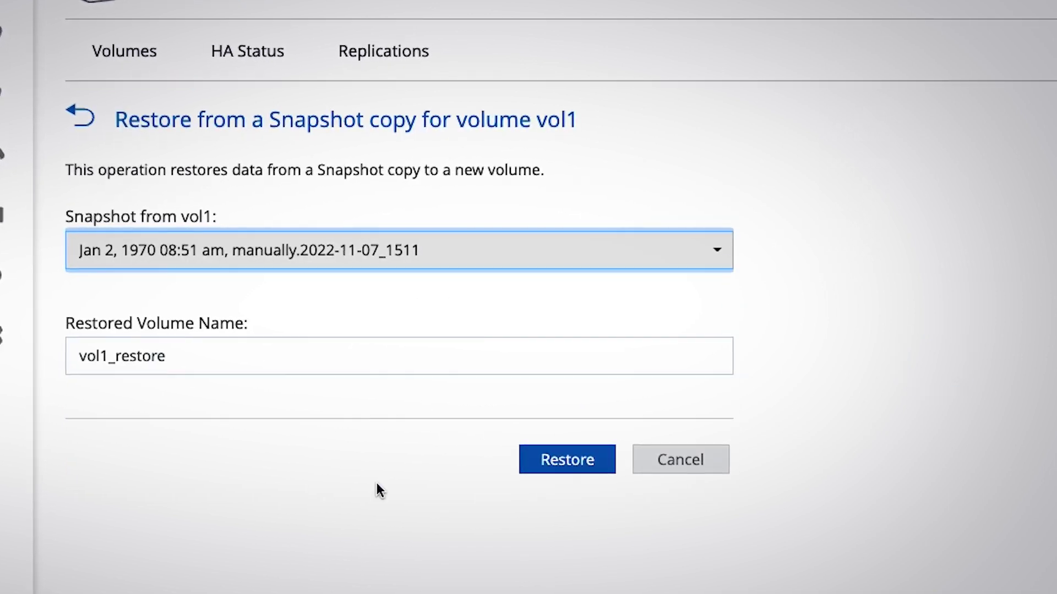
pyautogui.click(538, 466)
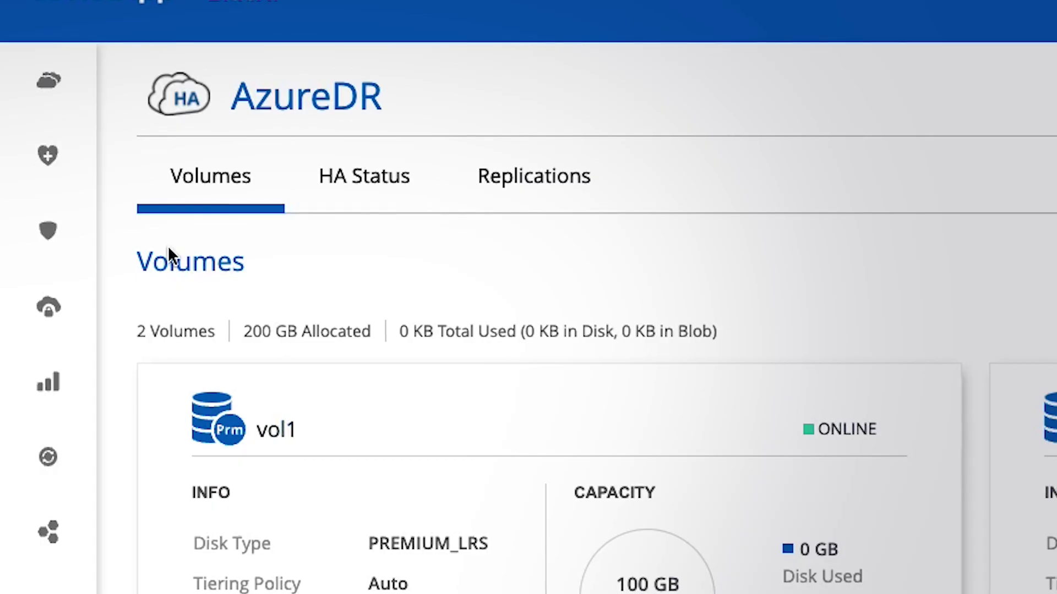
pyautogui.click(14, 239)
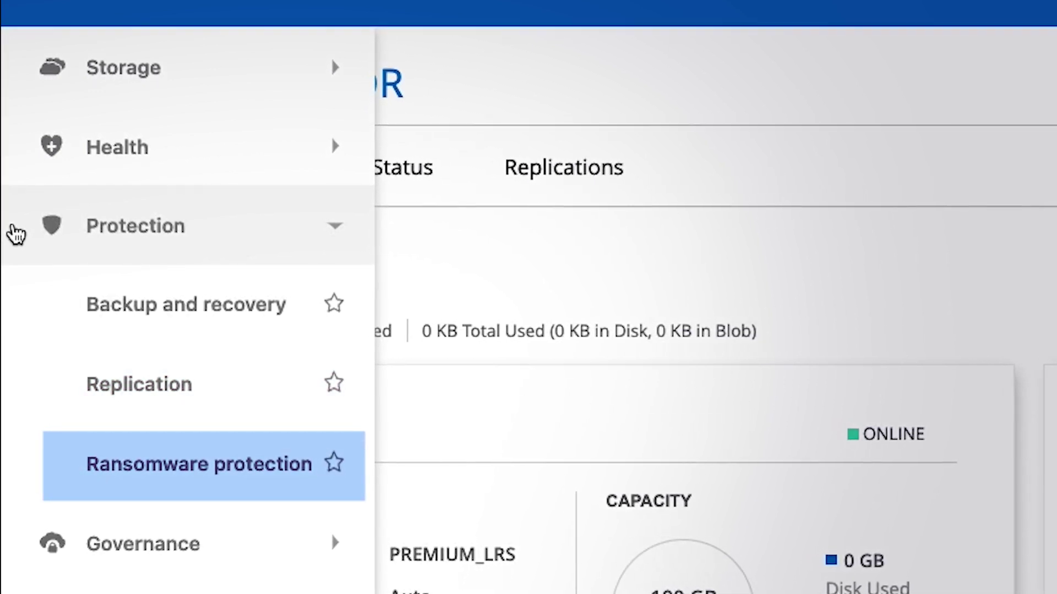
# Drag CVOProduction onto Amazon S3 on the Canvas and choose Backup and recovery as the service.
pyautogui.click(19, 78)
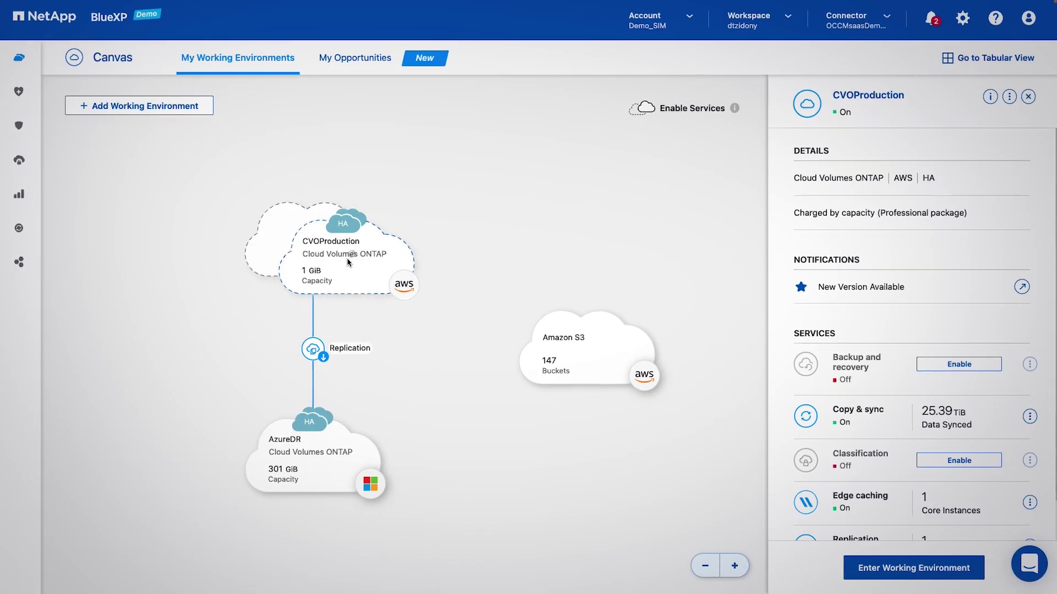
pyautogui.moveTo(347, 261); pyautogui.dragTo(555, 314)
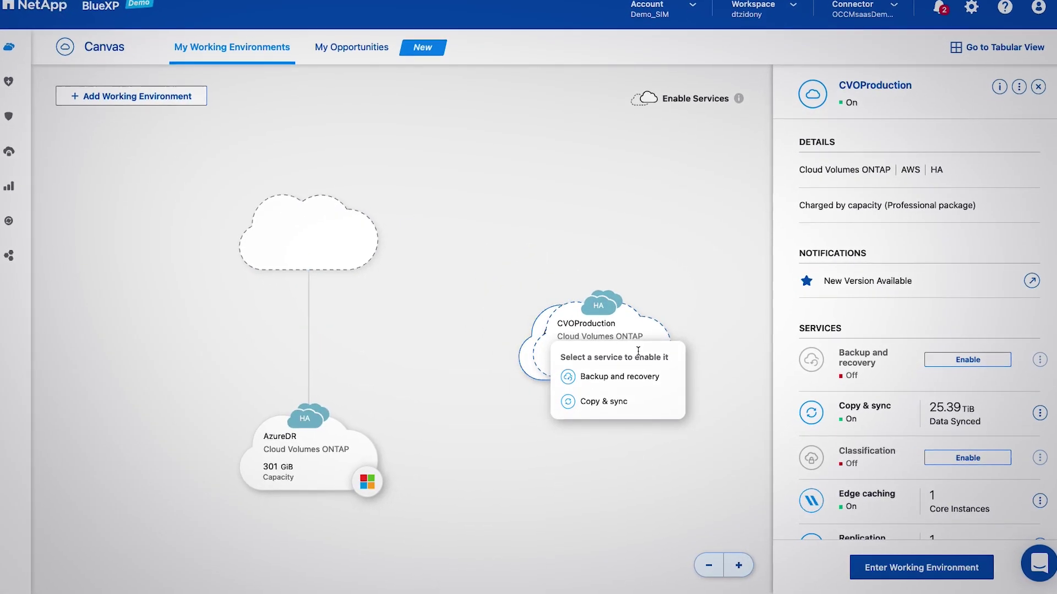
pyautogui.click(616, 348)
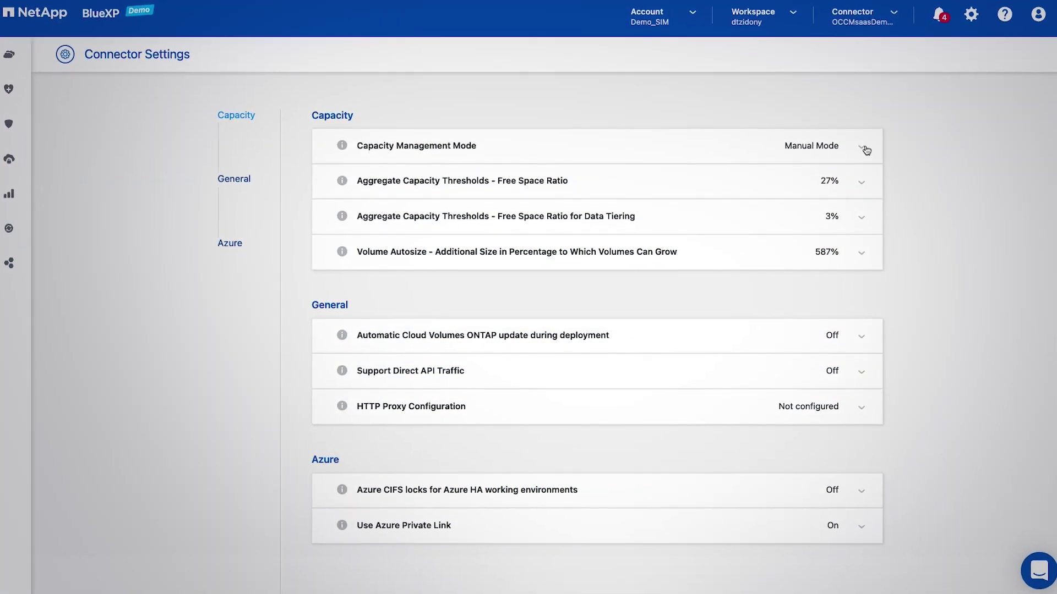
# Expand the Capacity Management Mode options in Connector Settings.
pyautogui.click(865, 150)
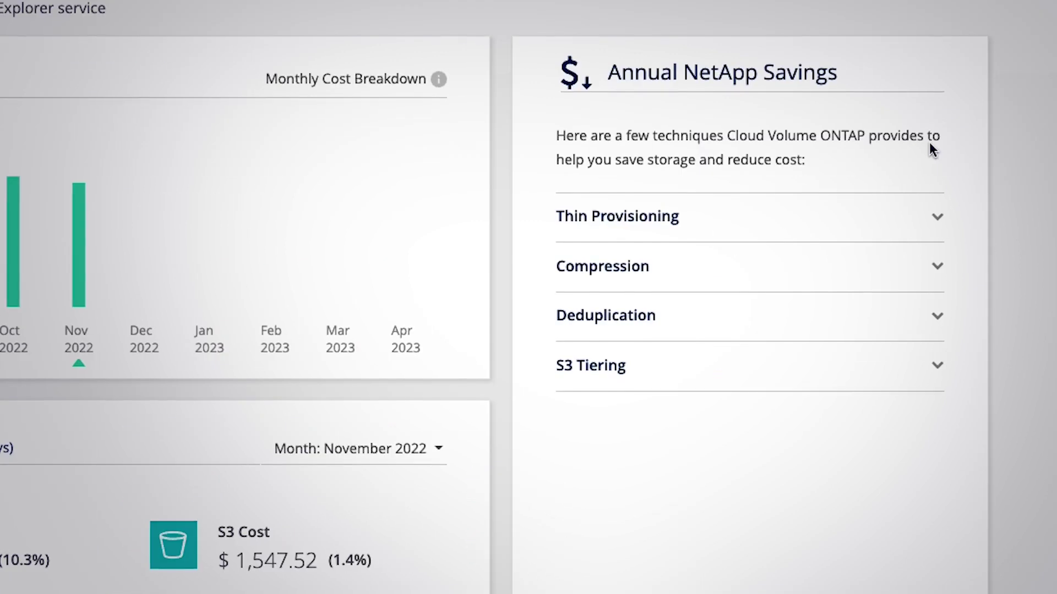
# Expand the Thin Provisioning, Deduplication, Compression and S3 Tiering savings descriptions.
pyautogui.click(937, 211)
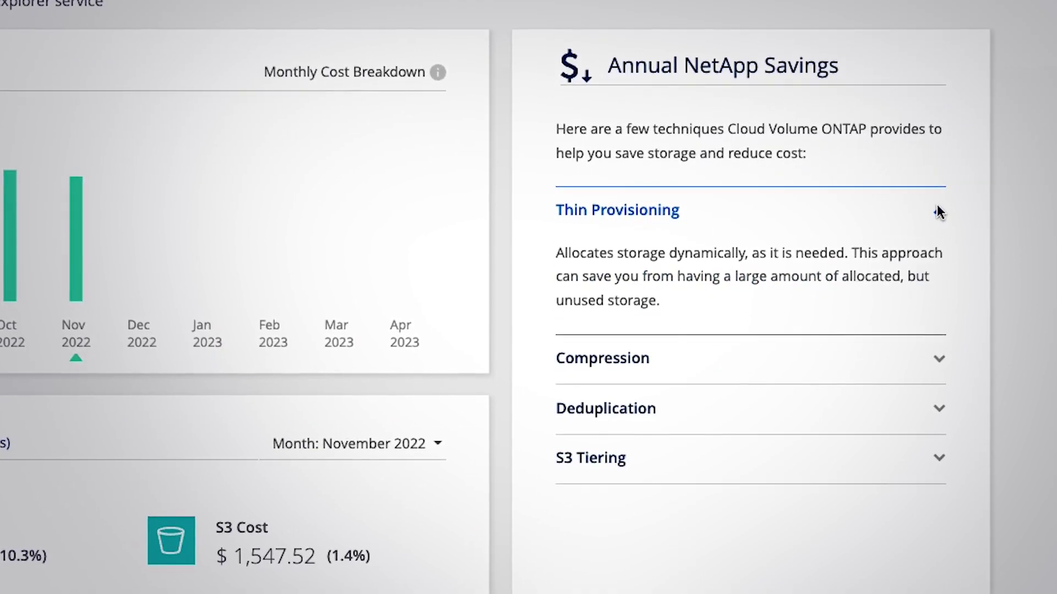
pyautogui.click(941, 407)
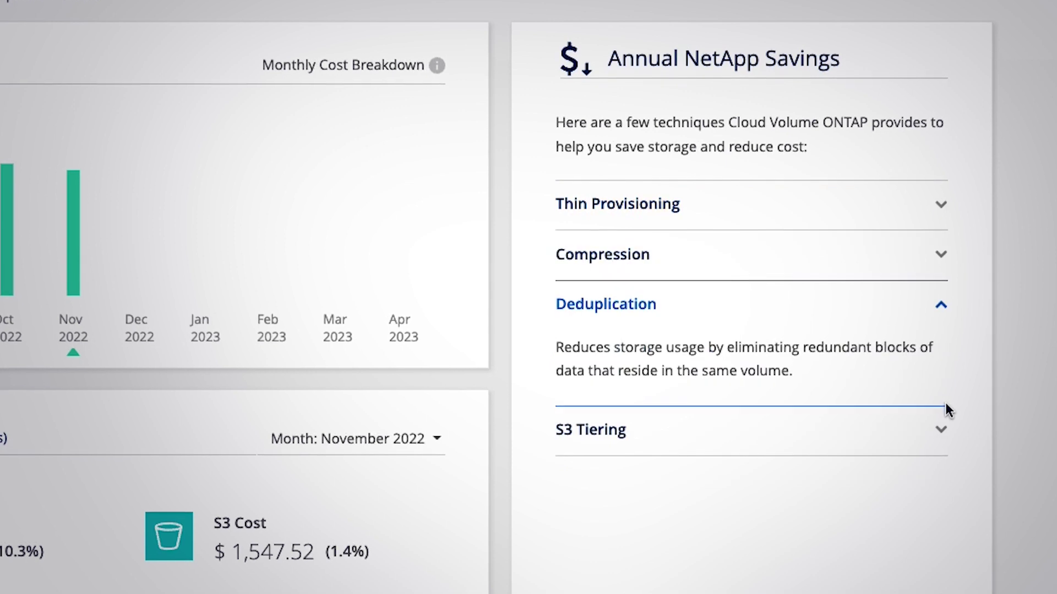
pyautogui.click(942, 253)
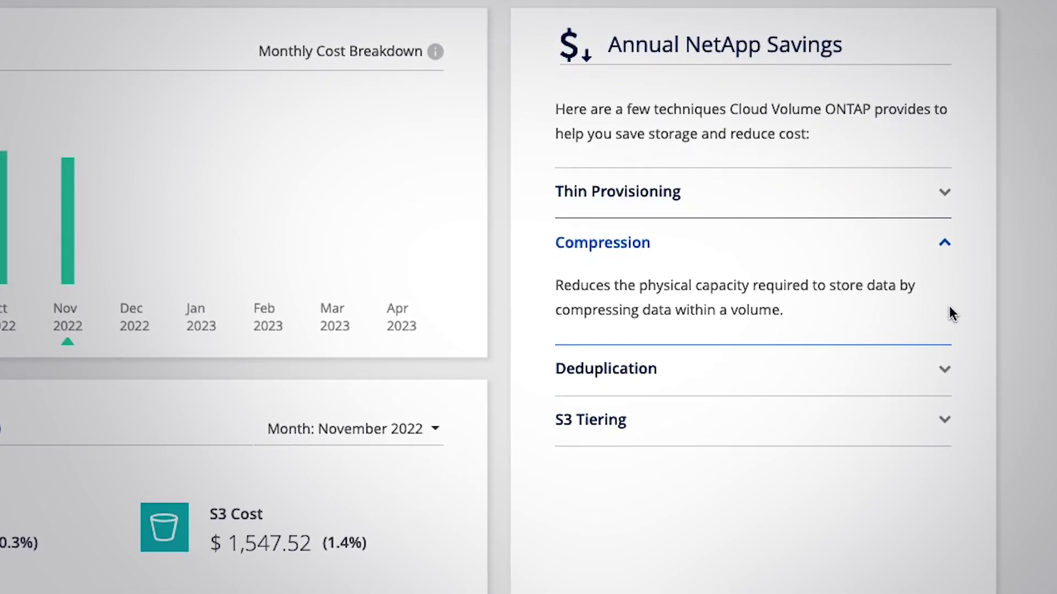
pyautogui.click(944, 418)
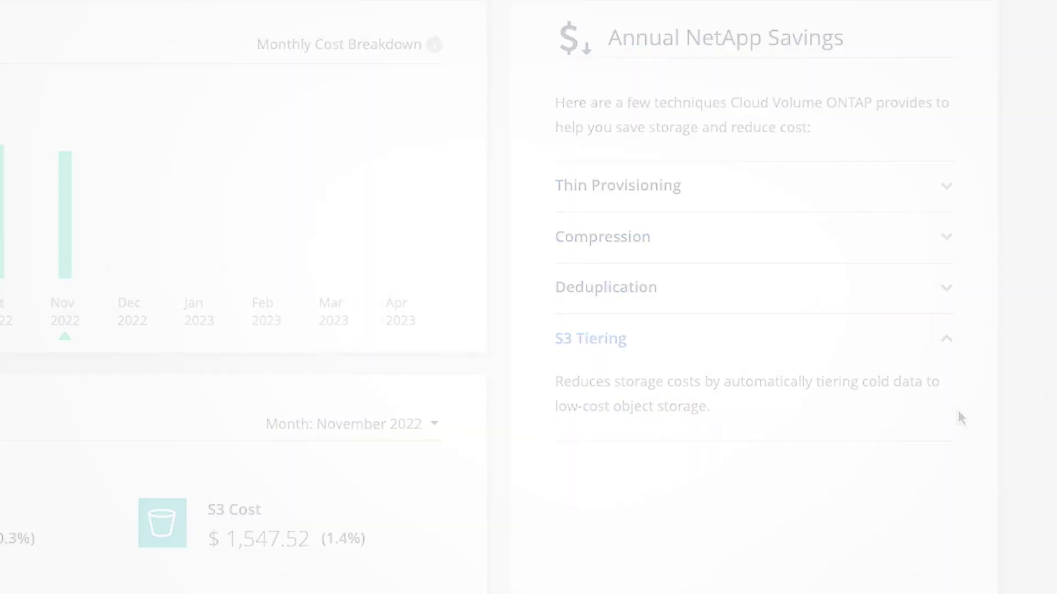